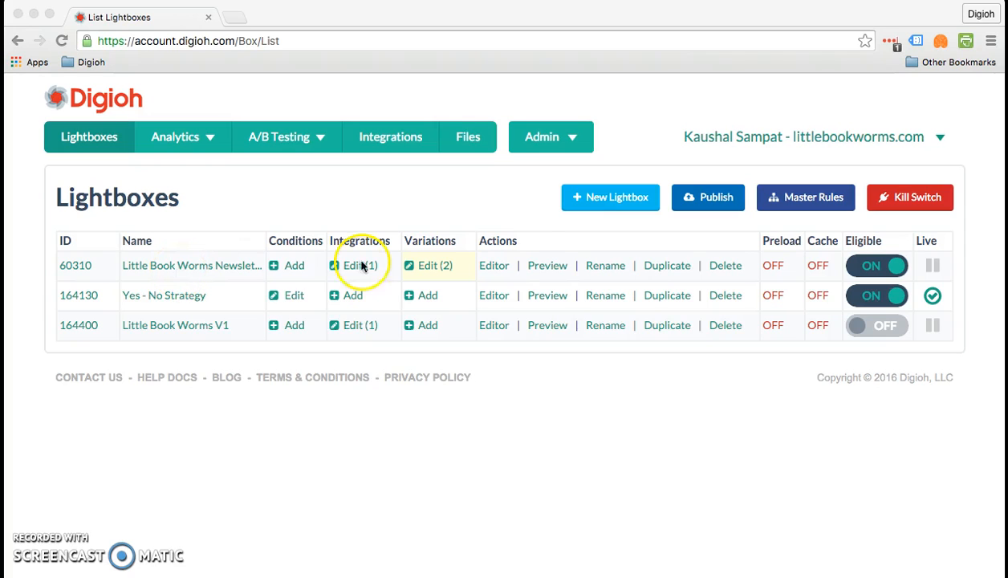
Step: Open the Little Book Worms Newsletter lightbox for editing and show its Thank You page
left_click(177, 266)
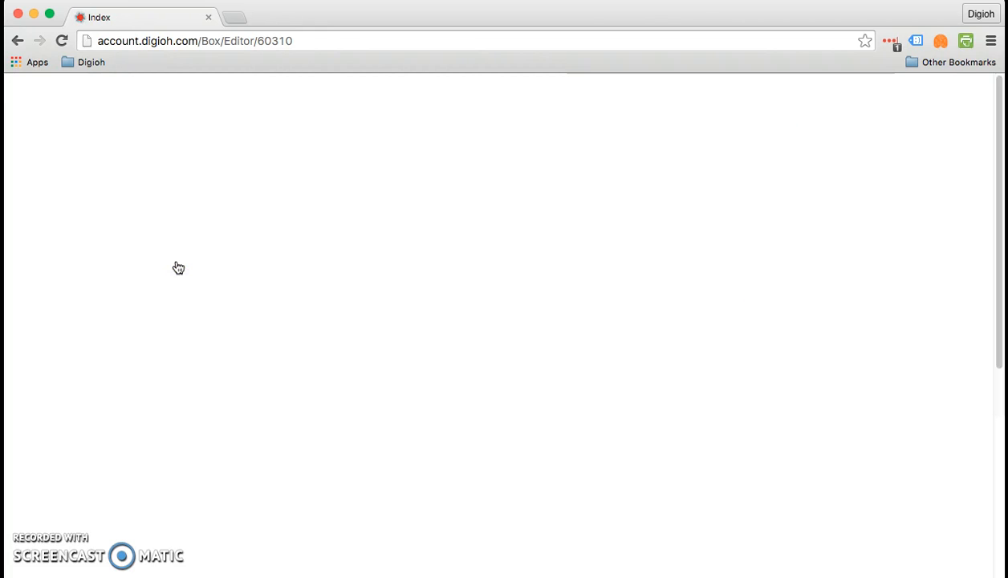
left_click(450, 410)
scroll(450, 410, "down", 5)
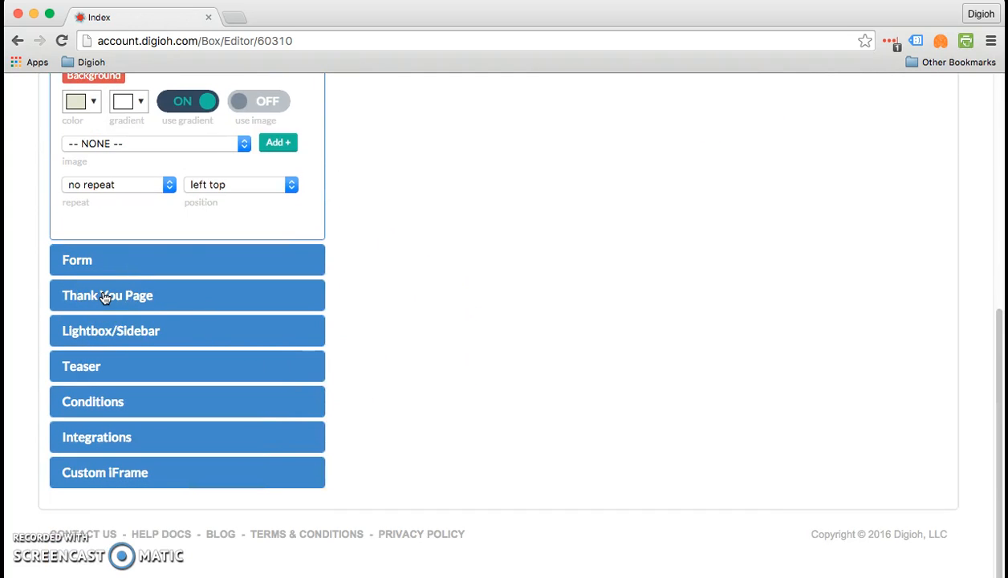
left_click(104, 296)
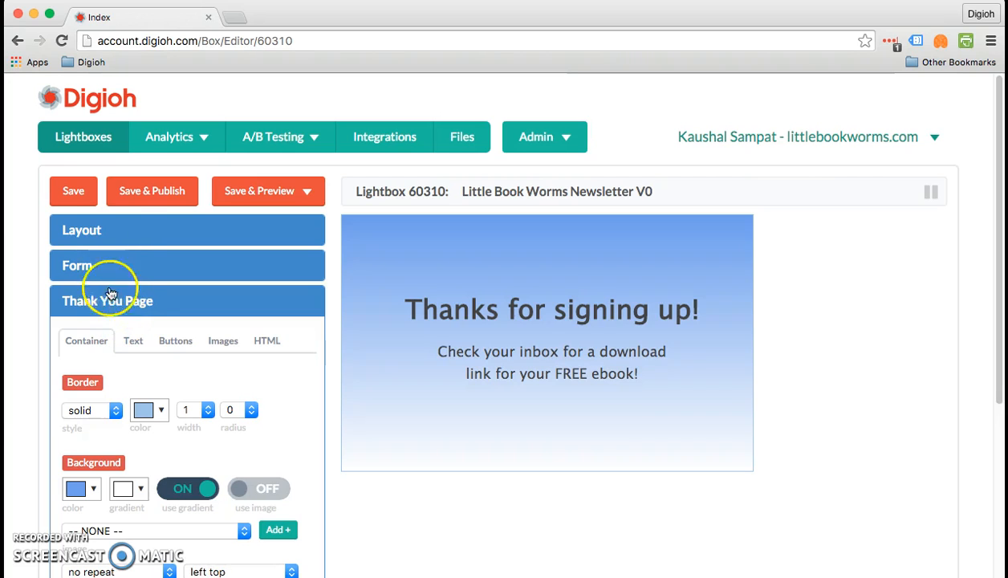
Step: Examine the signup layout's container dimensions, border and background settings along with its form preview
left_click(93, 233)
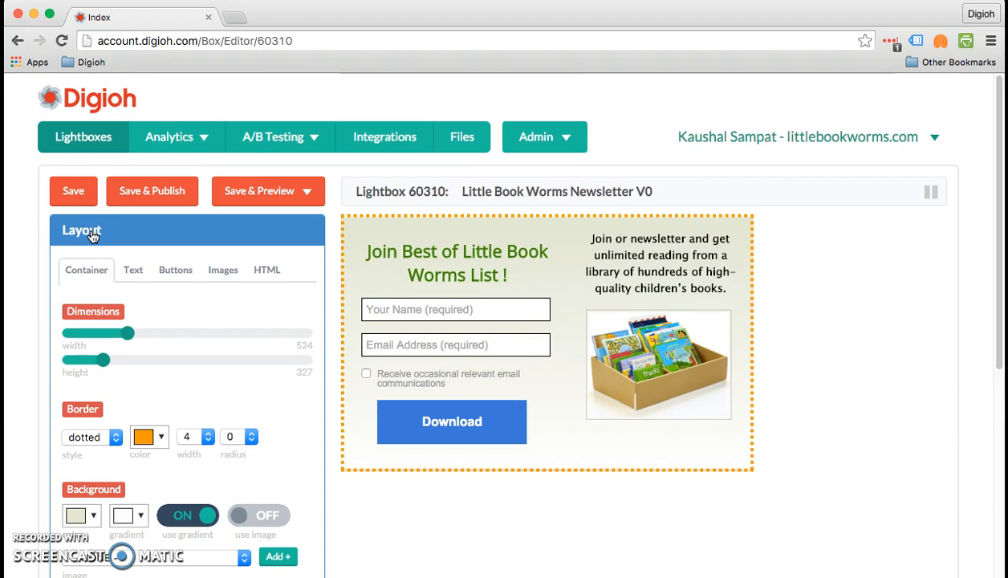
scroll(92, 234, "down", 5)
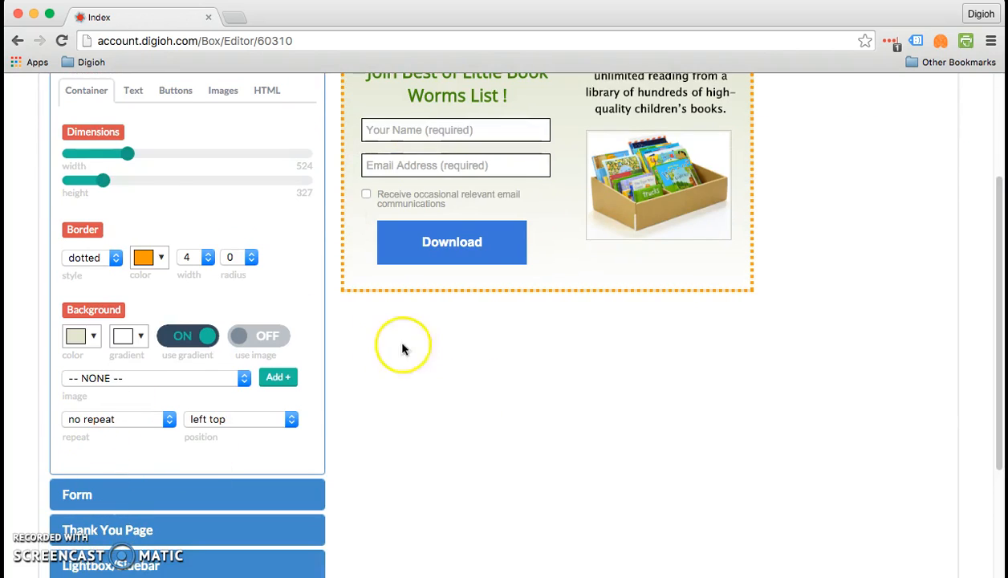
scroll(343, 192, "up", 1)
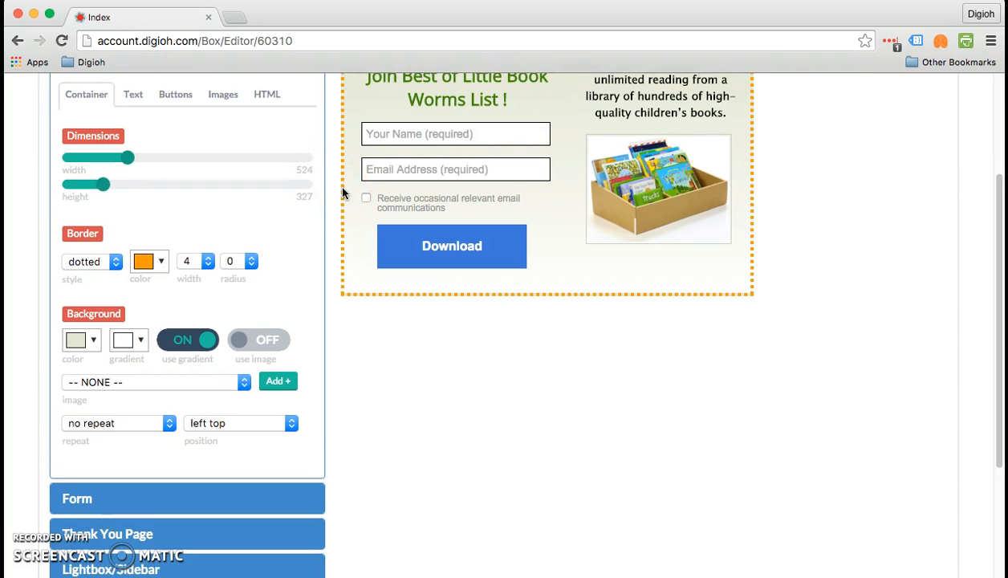
left_click(353, 237)
left_click(481, 203)
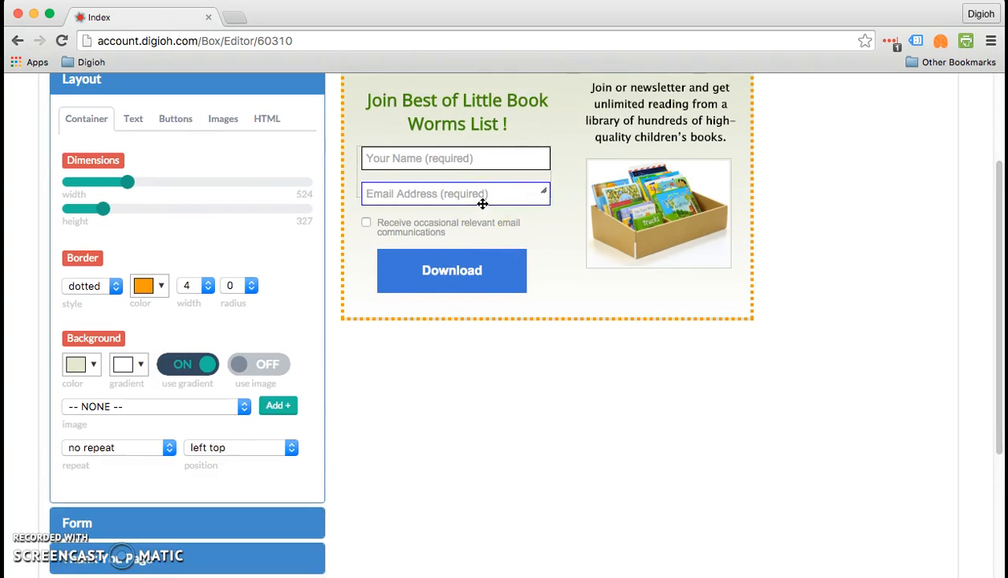
left_click(360, 266)
scroll(360, 266, "down", 5)
left_click(196, 432)
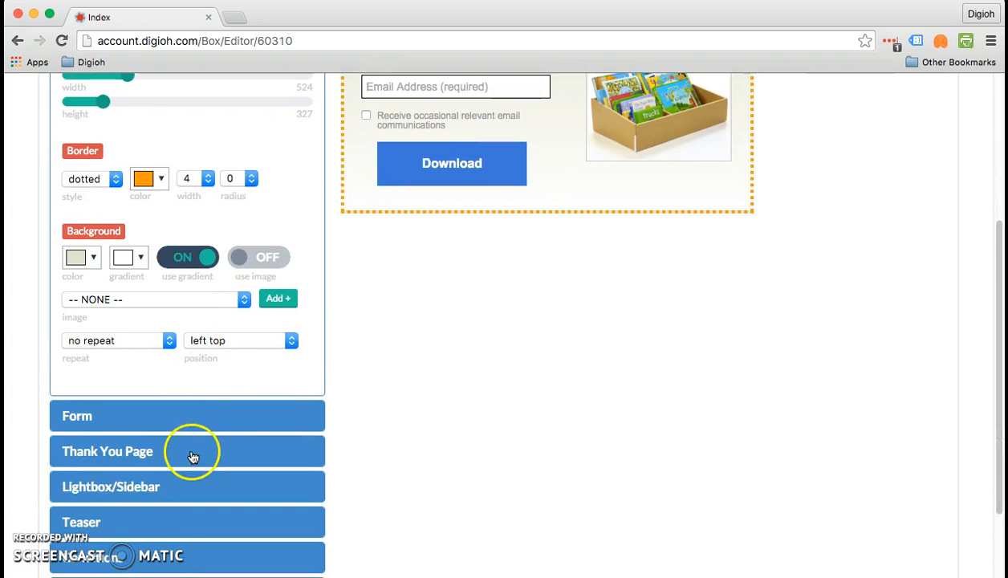
Step: Examine the Thank You page's container and text settings
left_click(192, 452)
scroll(448, 315, "up", 3)
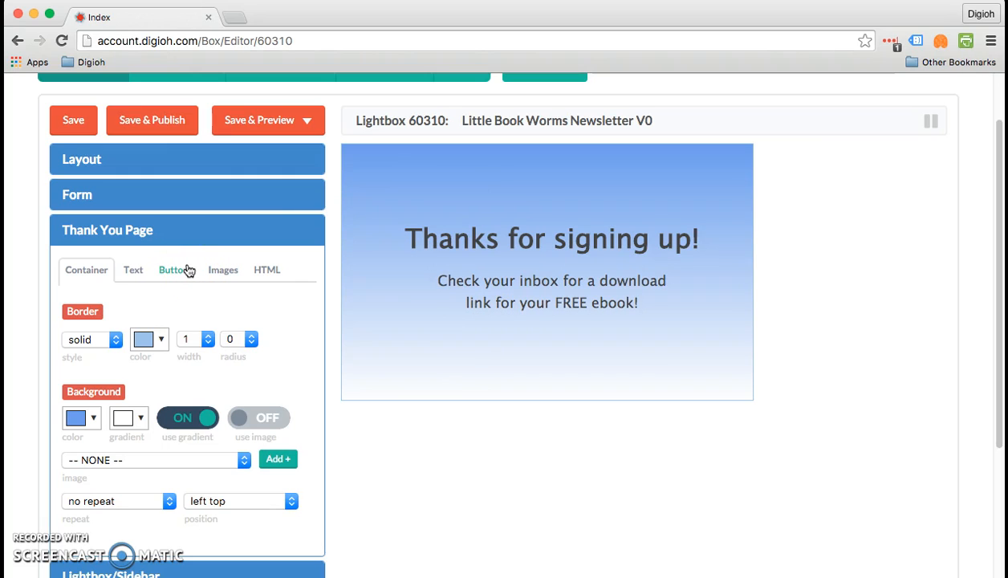
left_click(152, 289)
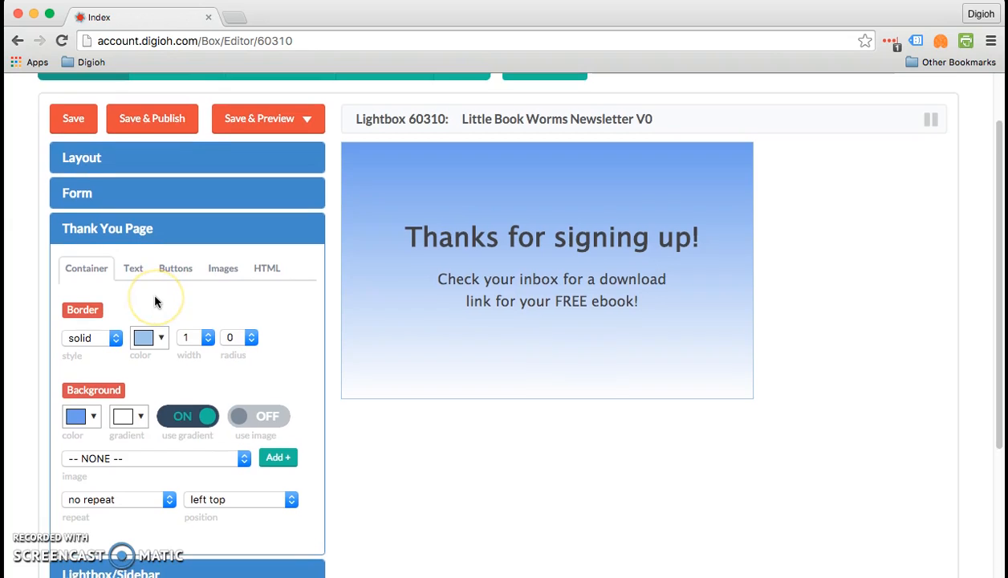
scroll(152, 291, "down", 1)
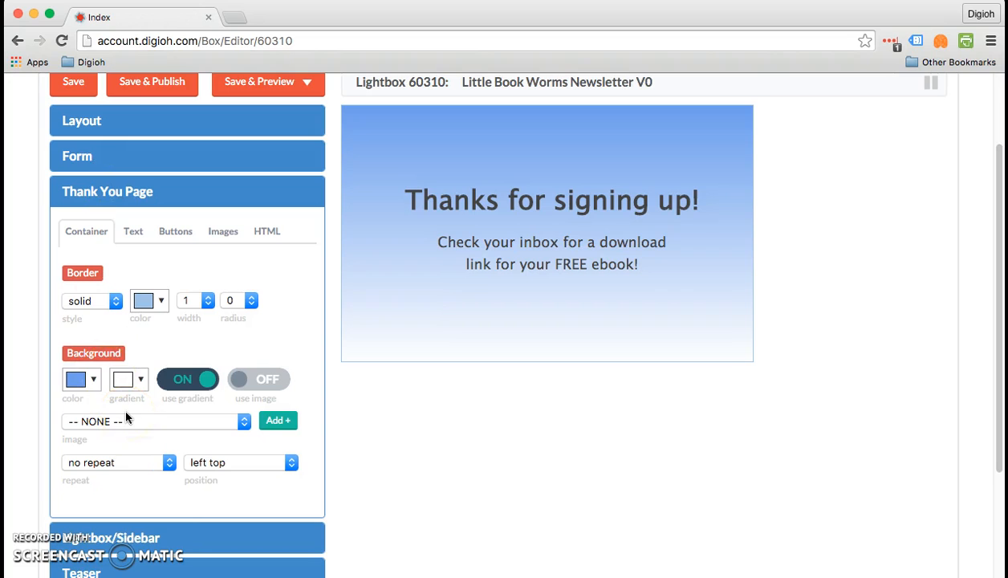
left_click(139, 232)
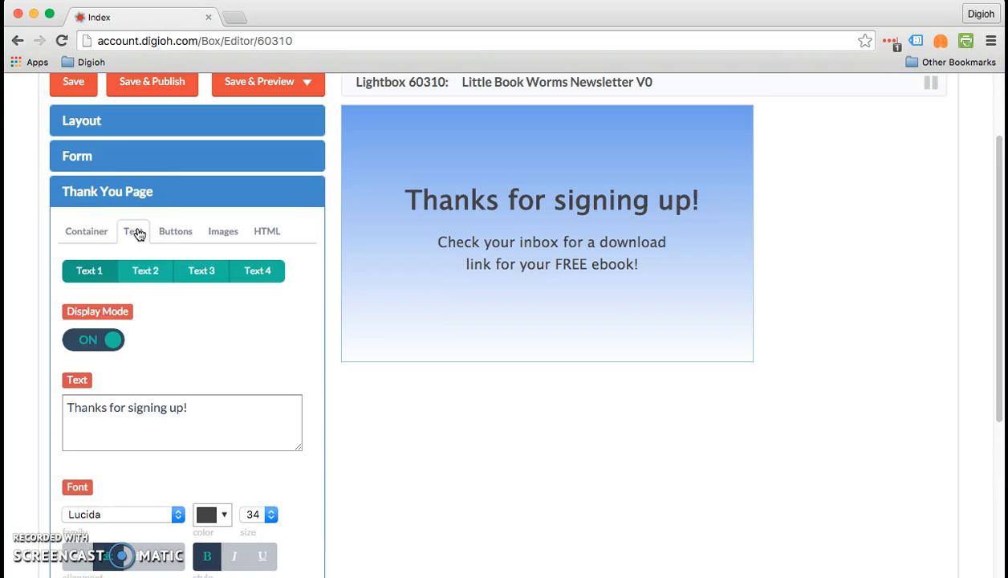
left_click(598, 199)
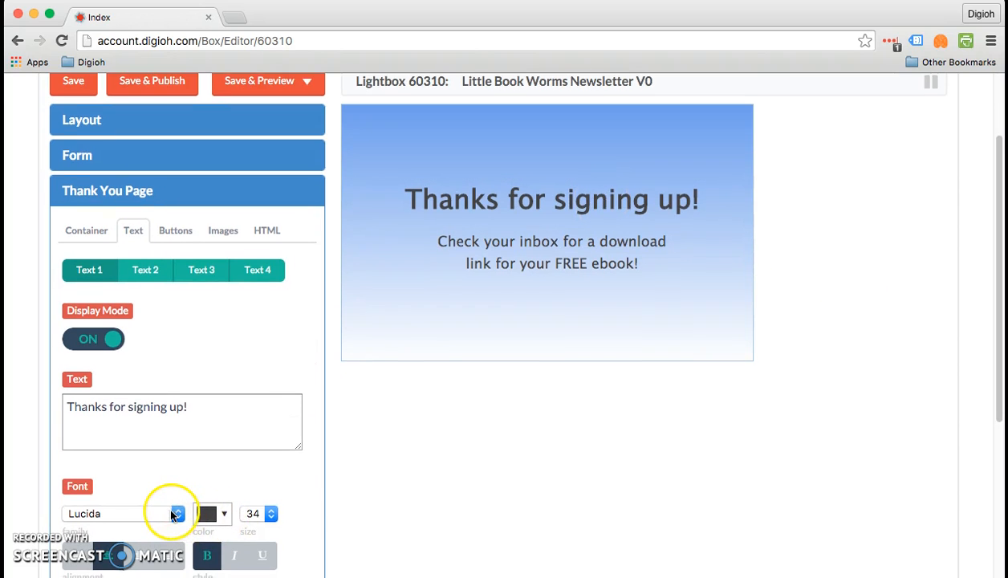
scroll(168, 501, "down", 1)
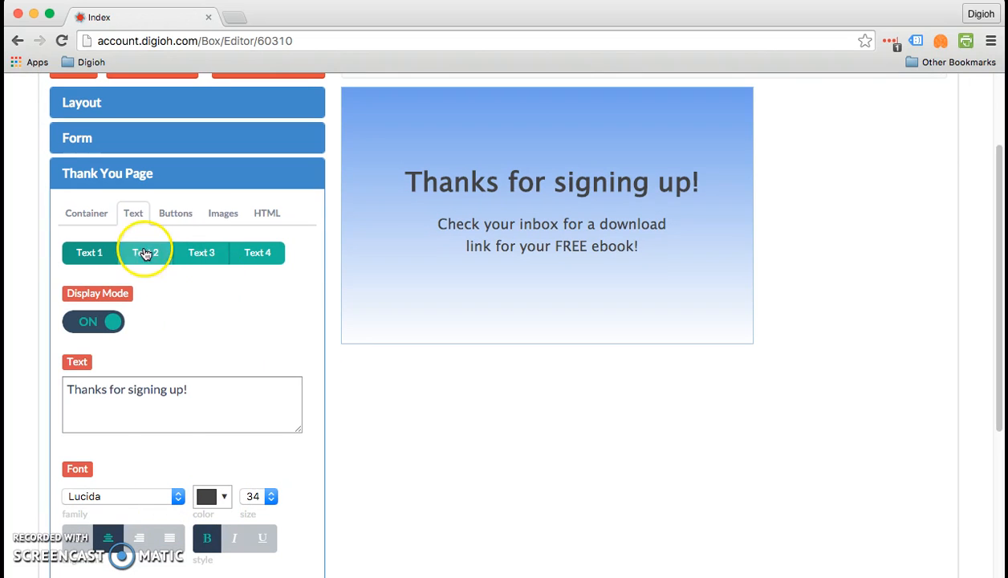
Step: Examine the click action options available for the Thank You page's first button
left_click(165, 213)
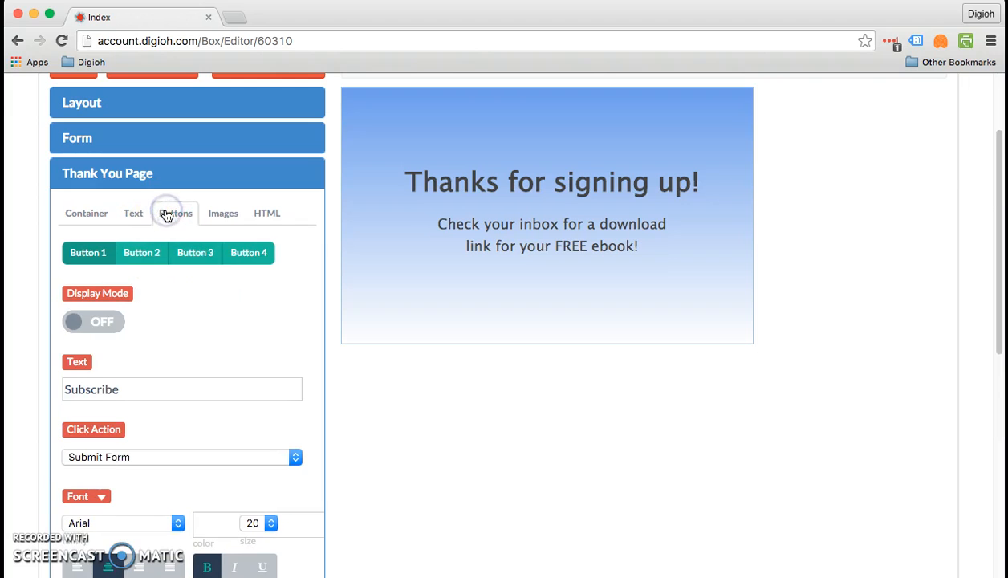
left_click(174, 245)
left_click(170, 454)
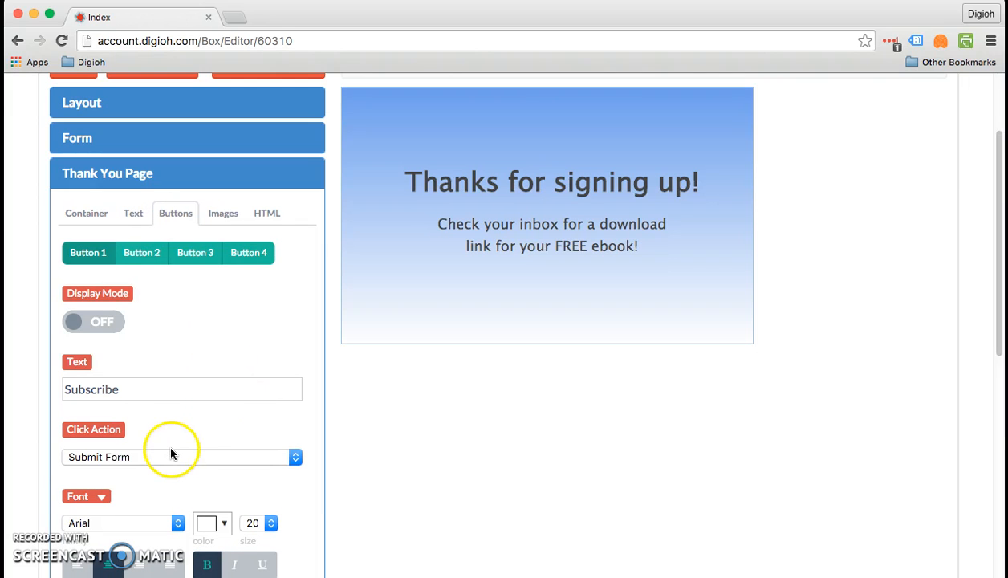
scroll(169, 458, "down", 1)
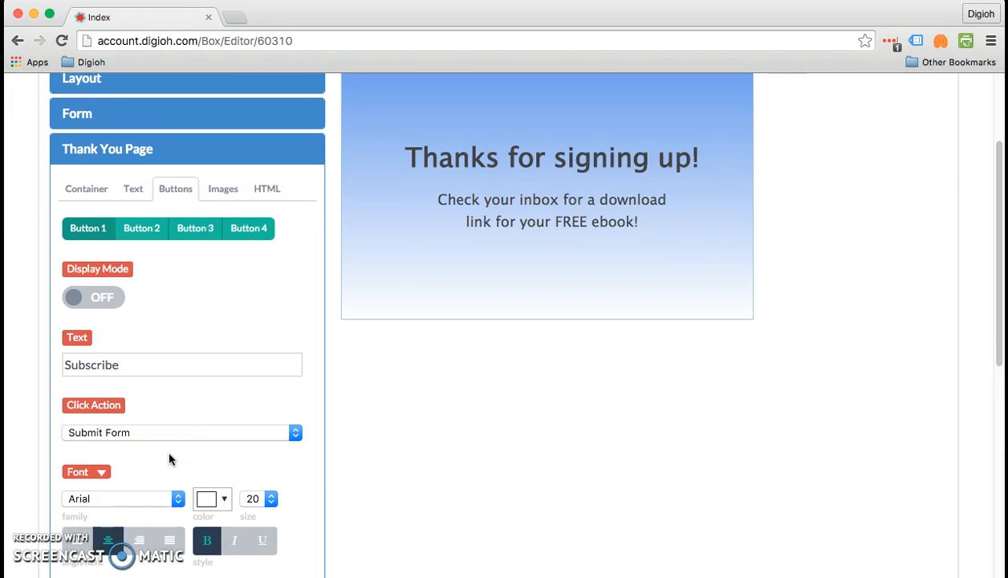
left_click(193, 437)
left_click(197, 437)
left_click(195, 435)
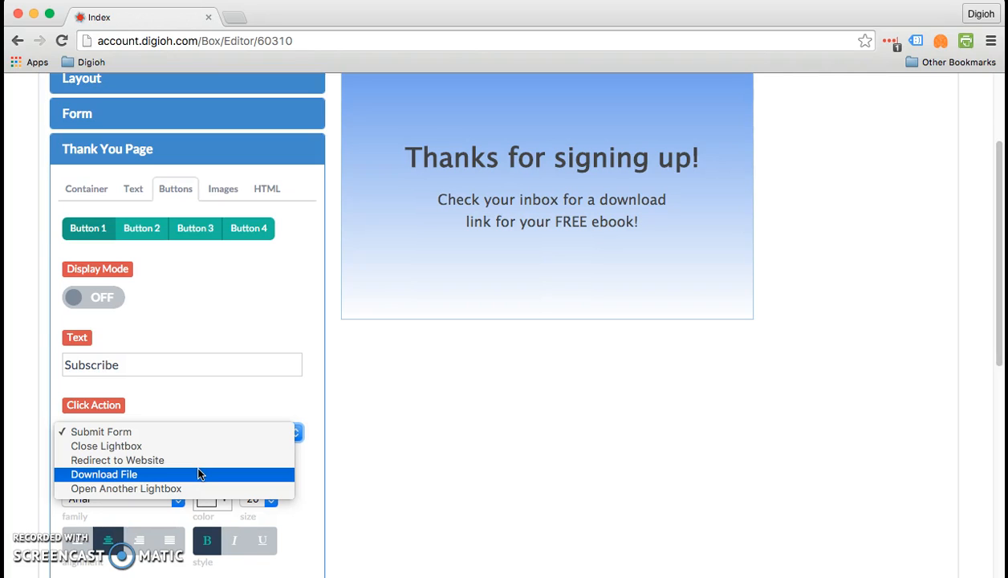
left_click(182, 491)
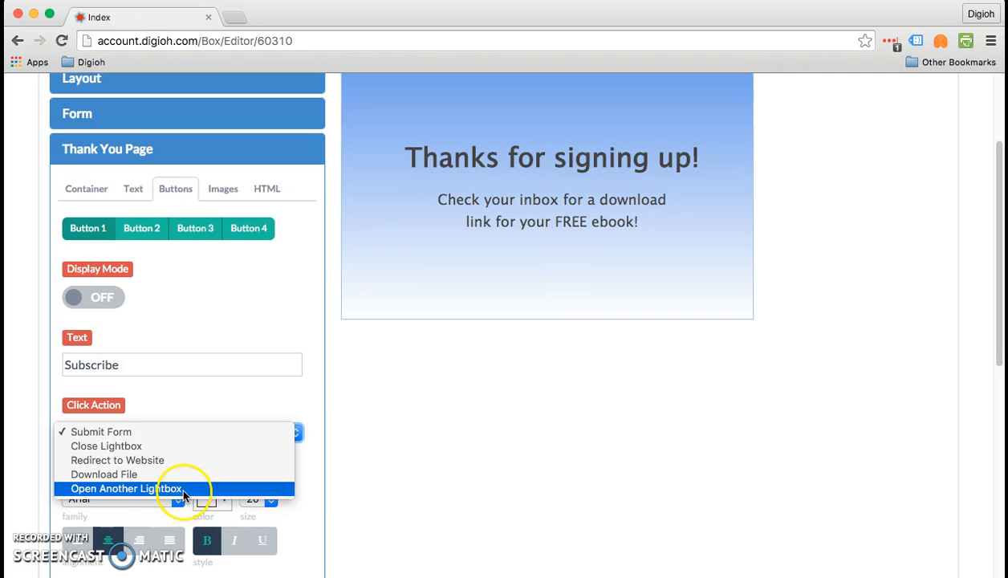
left_click(574, 167)
Step: Reword the Thank You page's second text to "Click below to download your FREE ebook!"
left_click(560, 202)
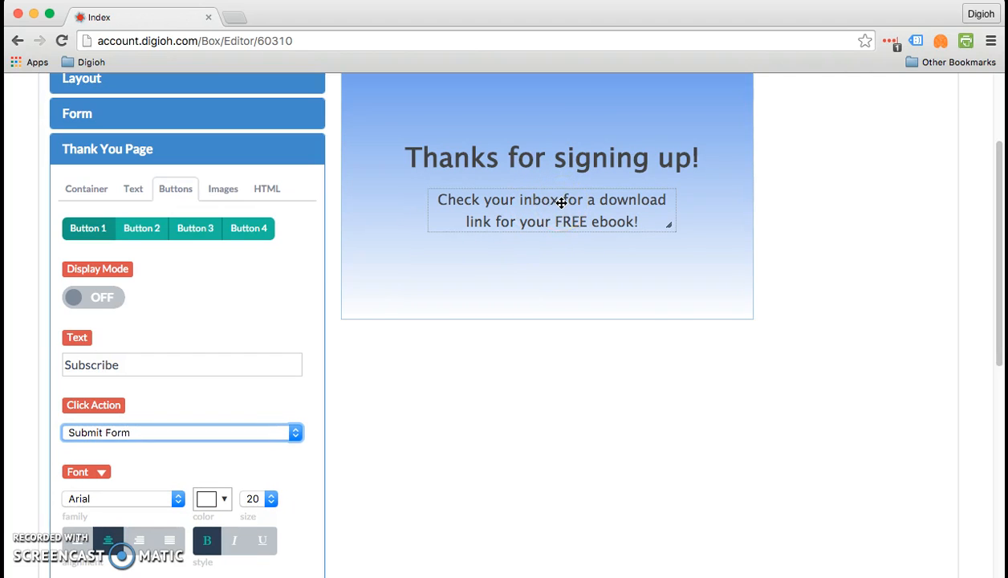
left_click(561, 202)
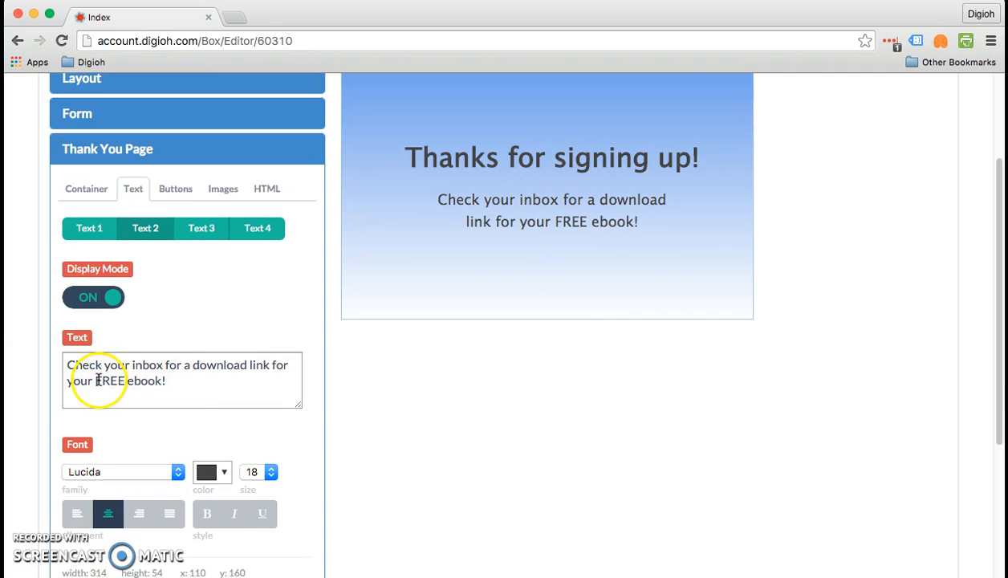
left_click_drag(94, 381, 78, 365)
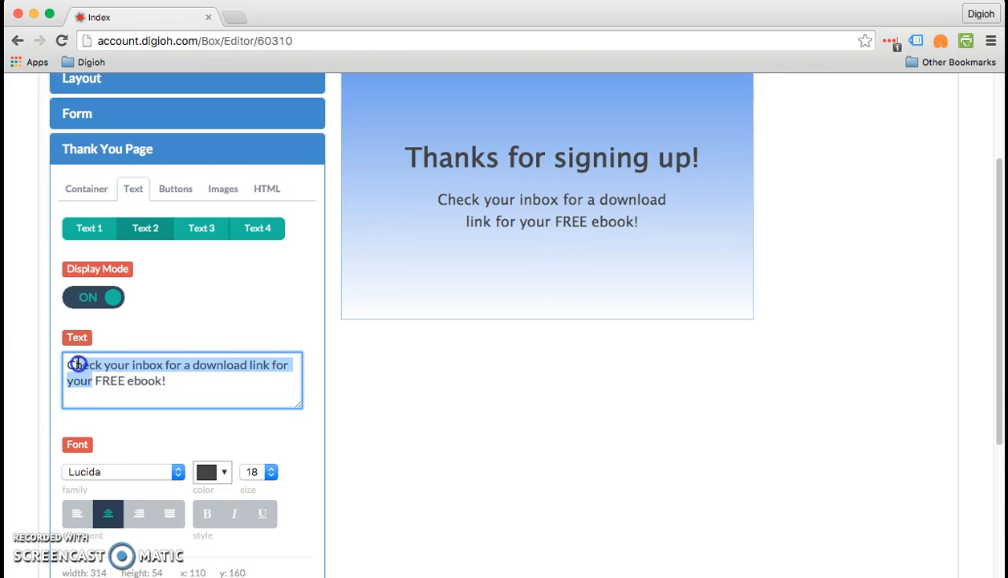
type("Cli")
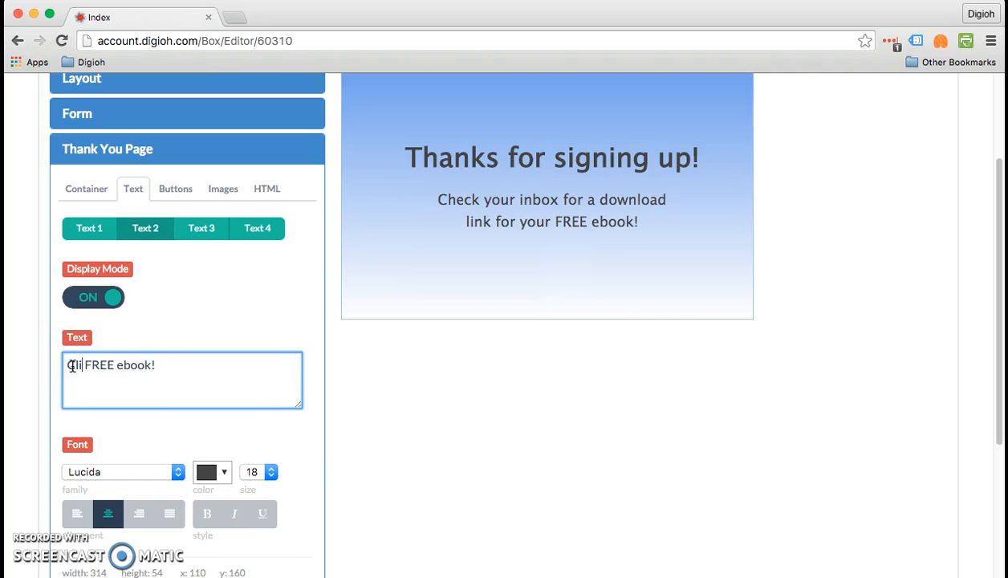
type("ck belo")
type("w to dow")
type("nload ")
type("ho")
key("BackSpace")
key("BackSpace")
type("your")
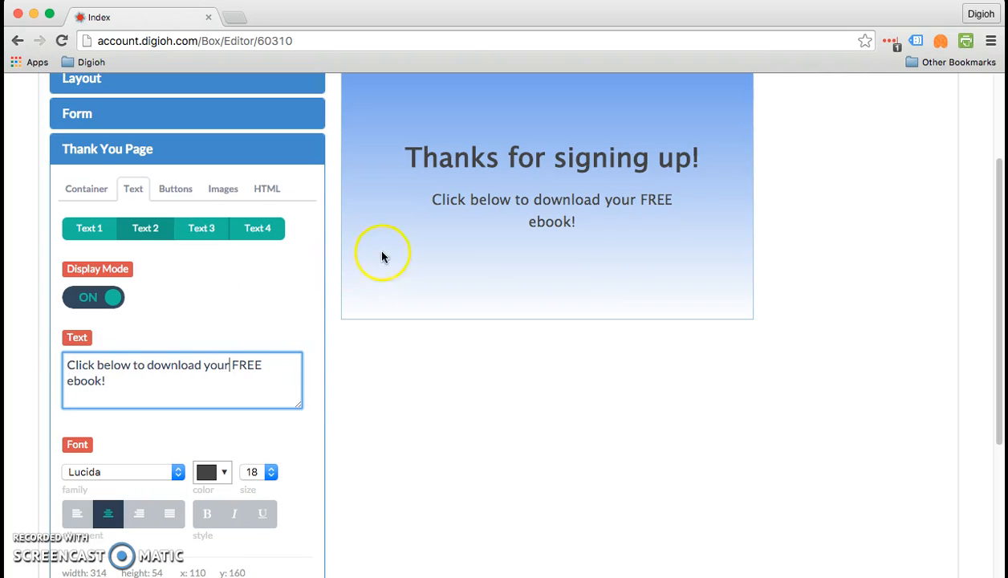
Step: Move the Thank You page's second text up to about y 150 and color it red
left_click_drag(451, 209, 451, 202)
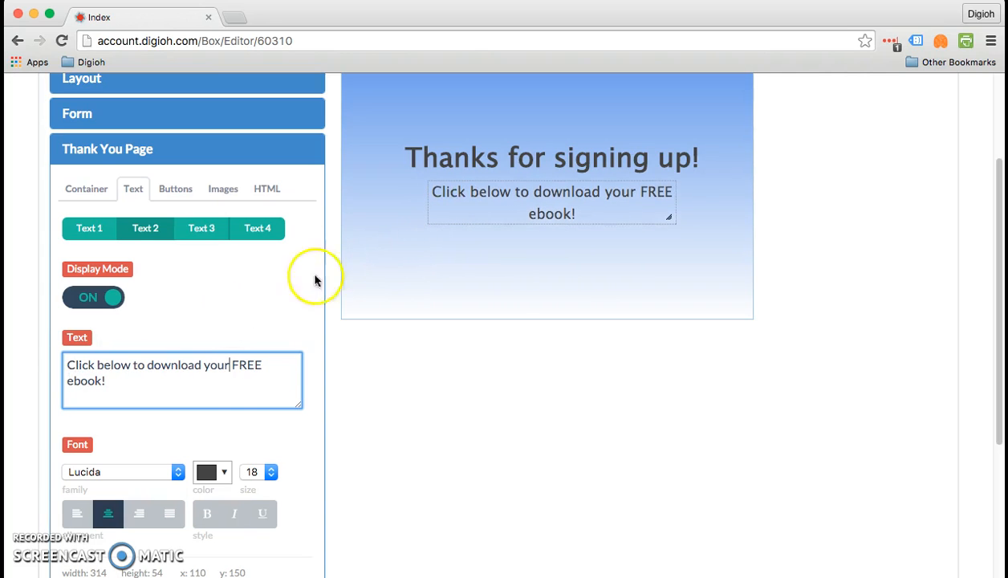
left_click(219, 472)
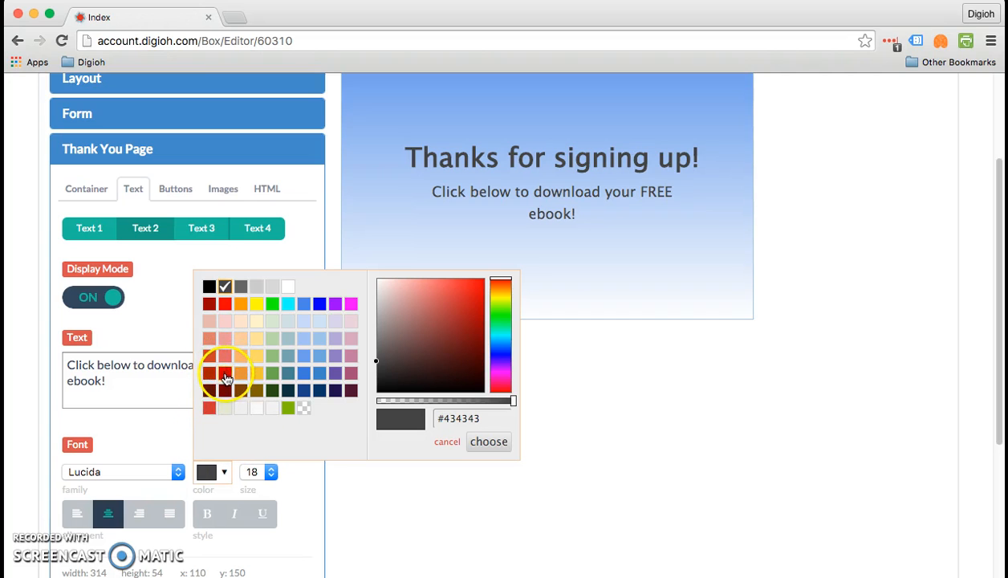
left_click(225, 304)
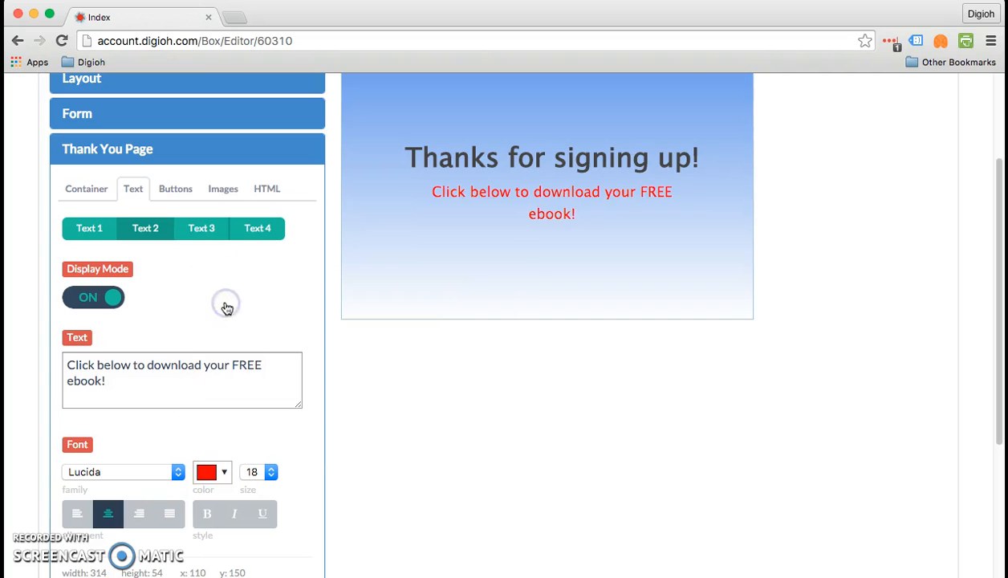
Step: Label the Thank You page's first button "Download", turn on its display and move it below and right of the ebook text
left_click(176, 193)
double_click(99, 365)
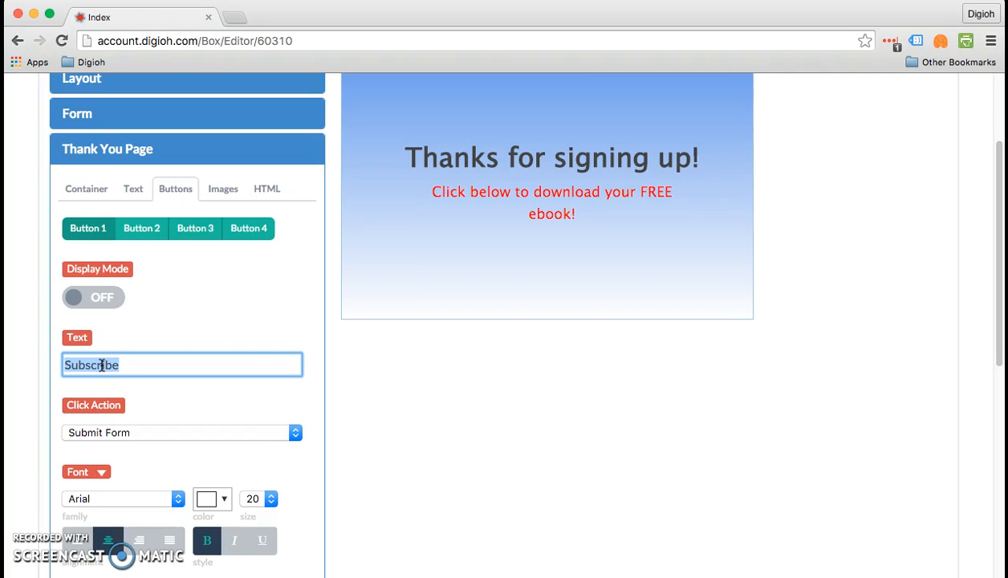
type("Dow")
key("BackSpace")
key("BackSpace")
type("ownload")
left_click(101, 300)
scroll(576, 313, "up", 5)
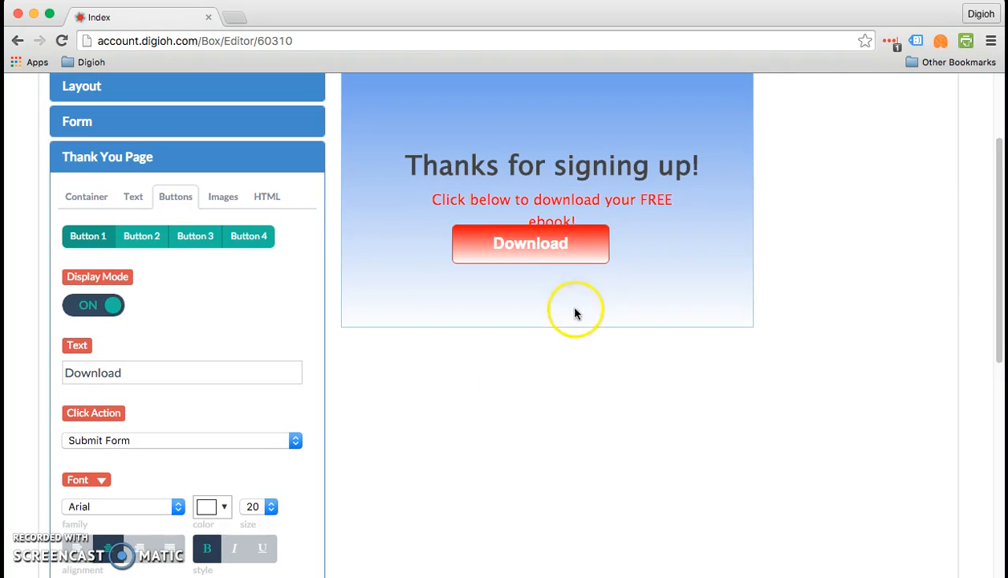
left_click_drag(542, 396, 637, 436)
Step: Increase the lightbox container's height to about 428 in the layout dimensions
left_click(3, 244)
left_click(155, 233)
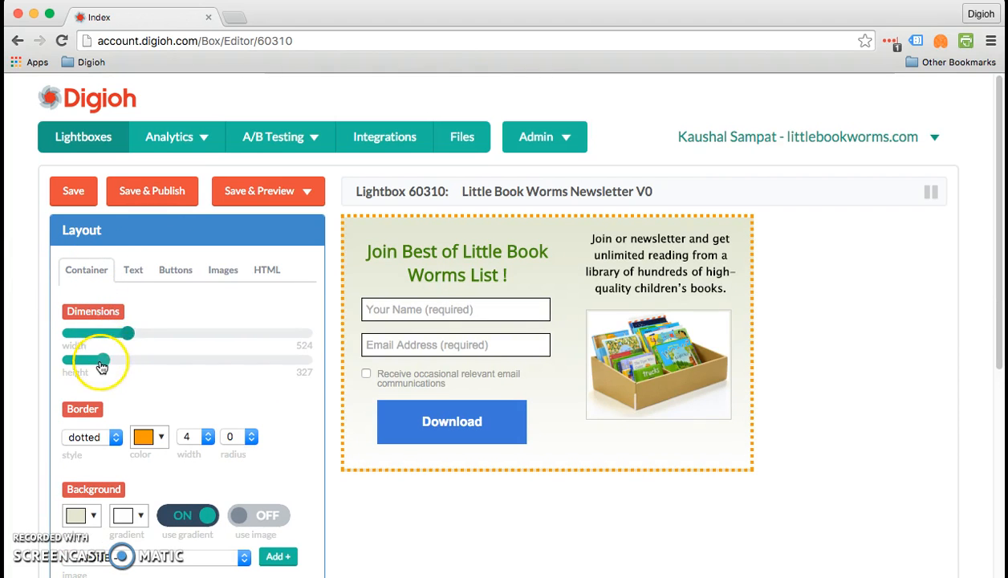
left_click_drag(102, 359, 113, 366)
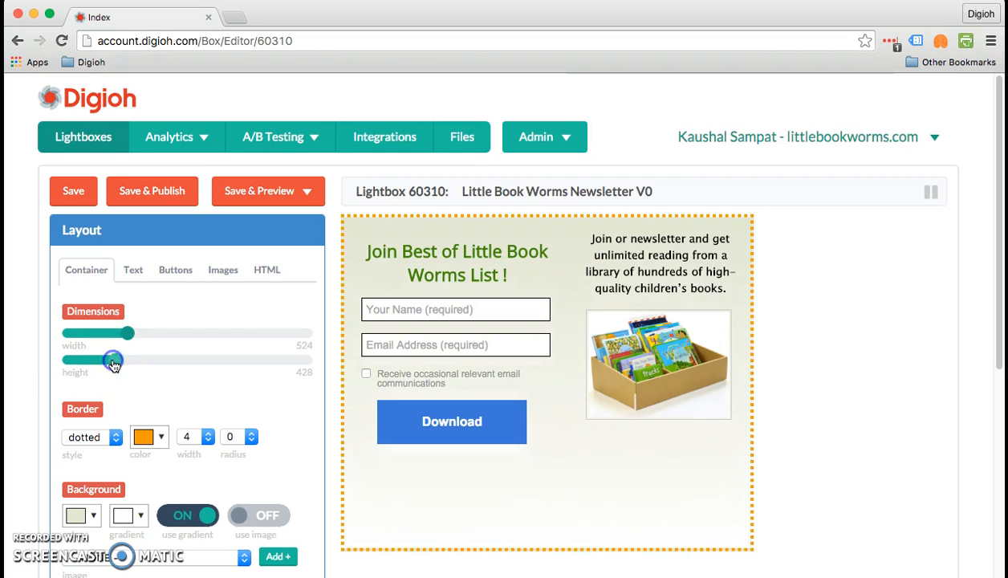
Step: Move the Thank You page's Download button down and left, near the horizontal center of the lower area
scroll(114, 365, "down", 5)
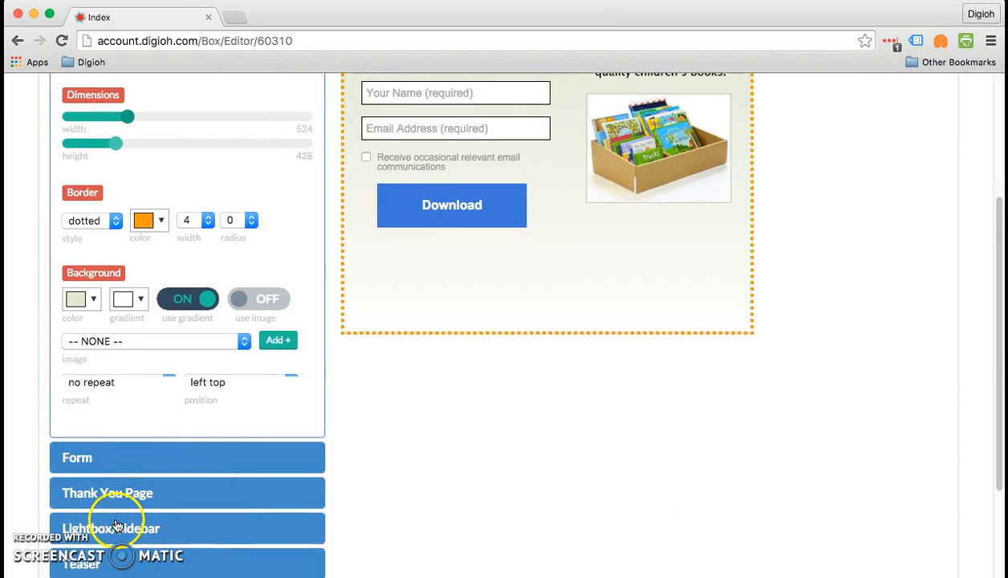
scroll(124, 517, "down", 1)
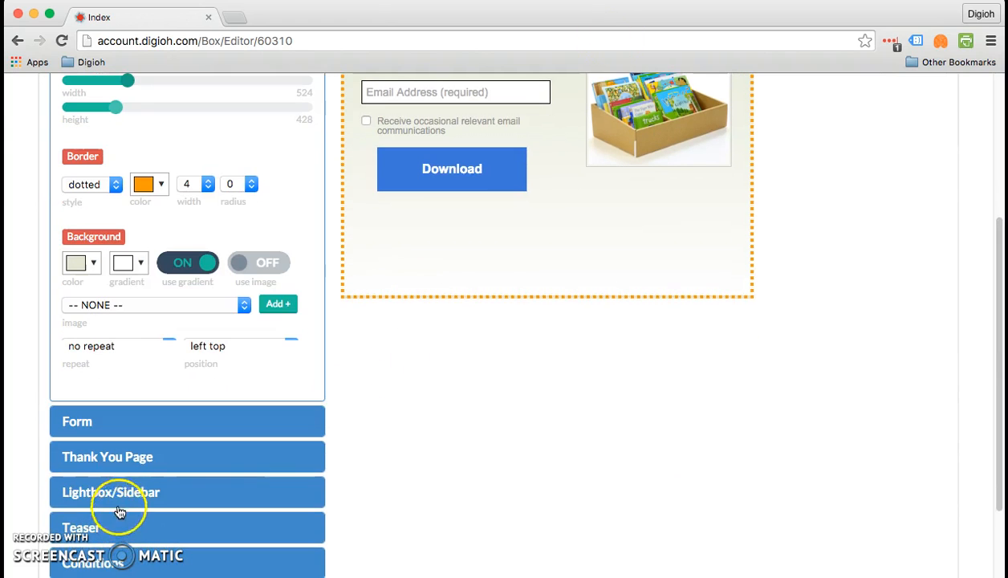
left_click(137, 461)
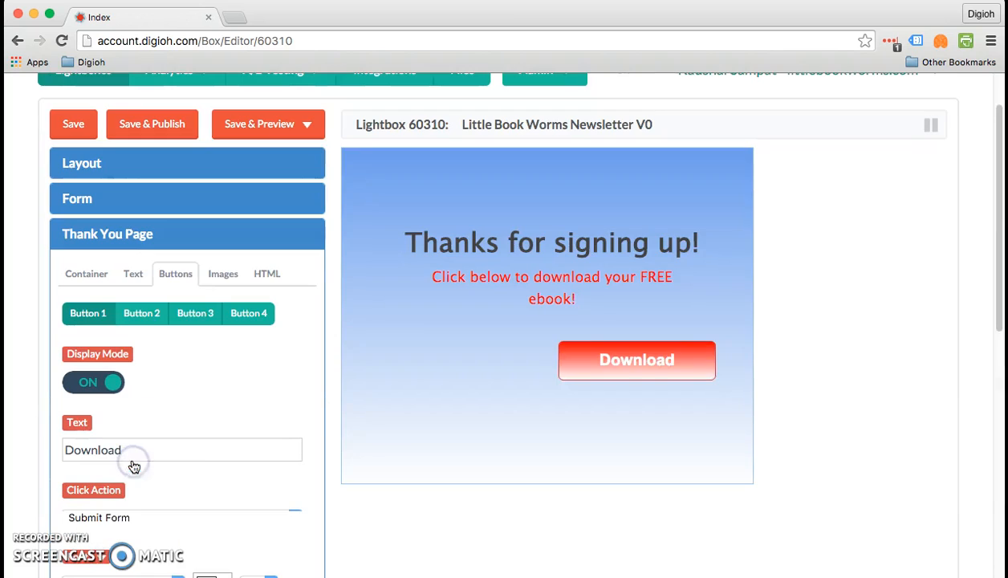
left_click(671, 352)
left_click_drag(671, 352, 574, 441)
Step: Resize the lightbox container to about 530 wide and 315 high in the layout dimensions
left_click(84, 165)
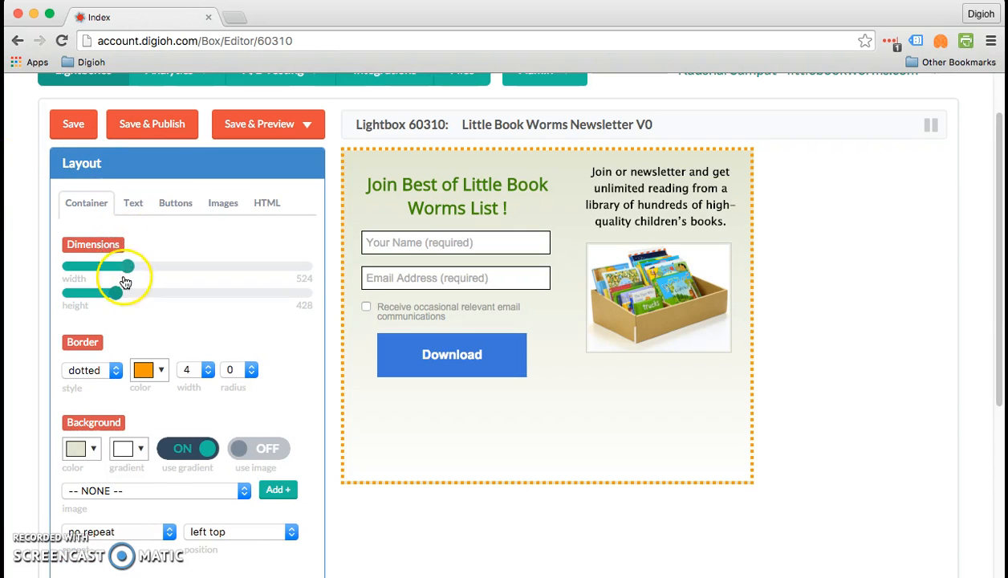
left_click_drag(126, 273, 98, 290)
scroll(101, 422, "down", 5)
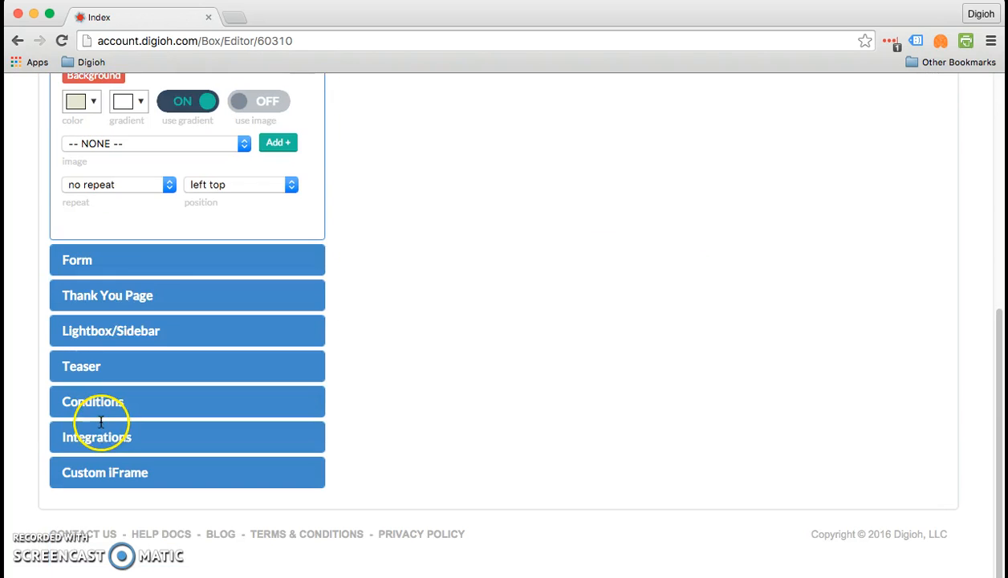
Step: Try to bring back the Thank You page's Download button by switching its display mode off and on again
left_click(152, 295)
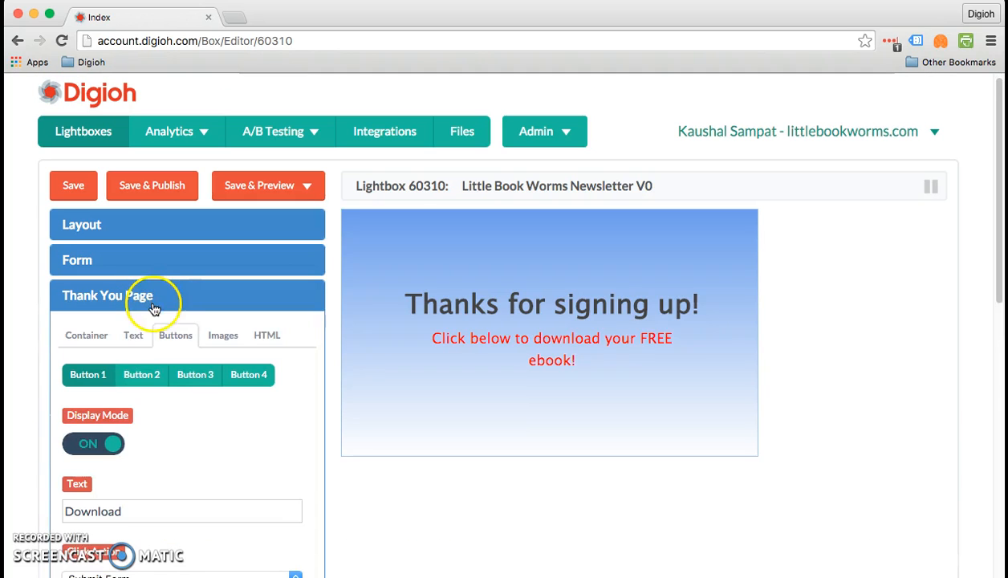
left_click(94, 444)
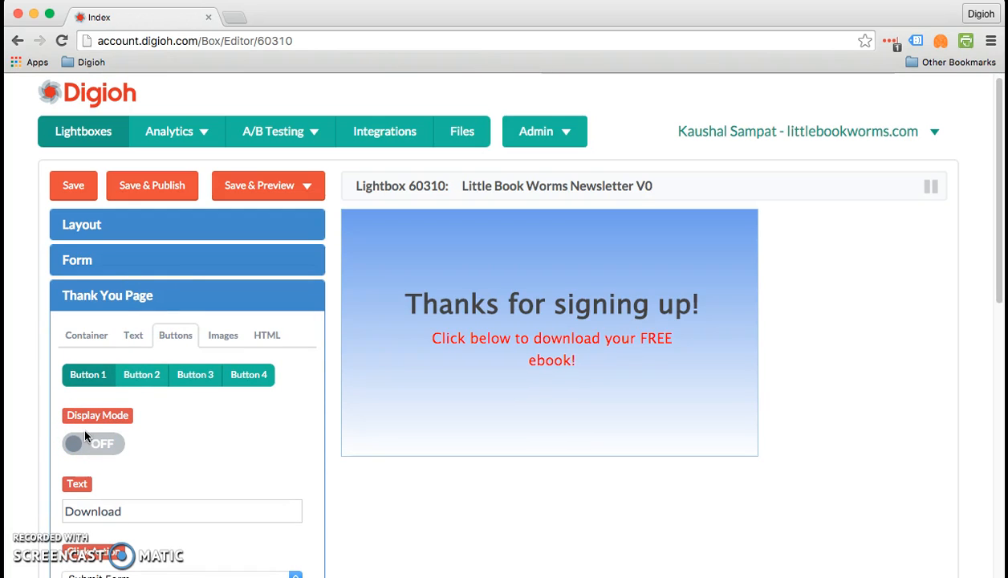
left_click(87, 442)
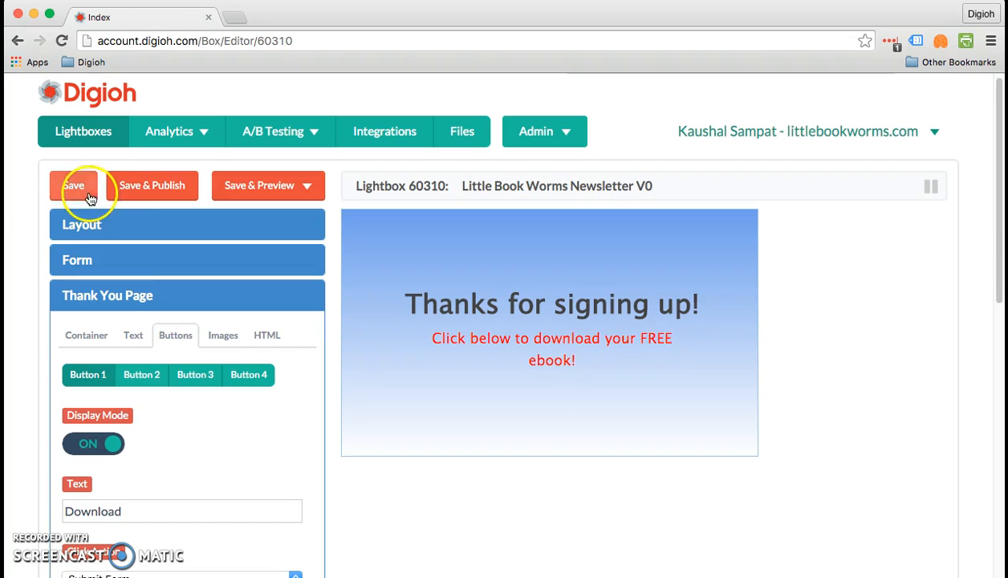
Step: Increase the lightbox height to about 415 and move the Thank You page's Download button up, centered just below the ebook text
left_click(99, 226)
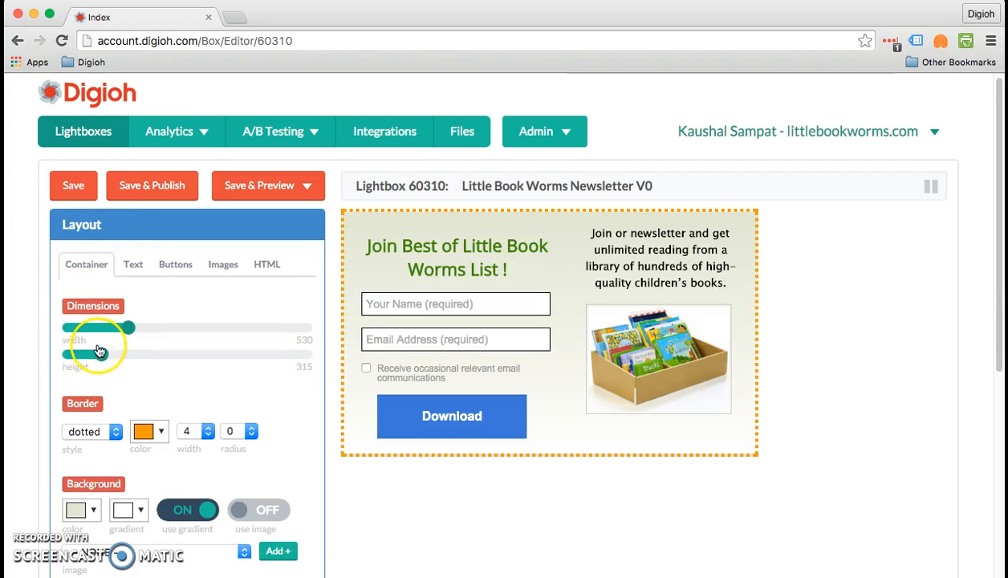
left_click_drag(100, 356, 114, 358)
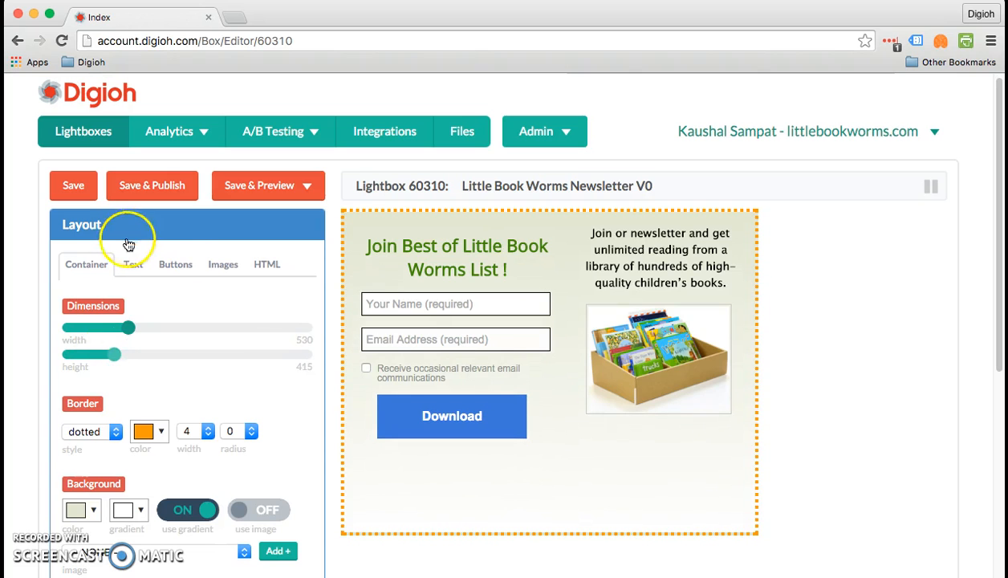
scroll(186, 253, "down", 3)
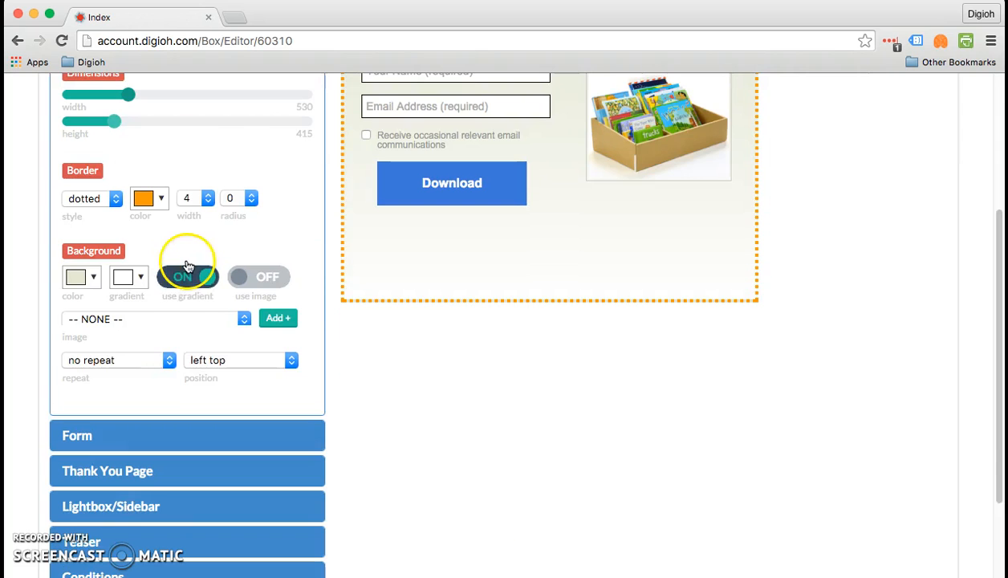
left_click(164, 469)
left_click_drag(507, 440, 527, 343)
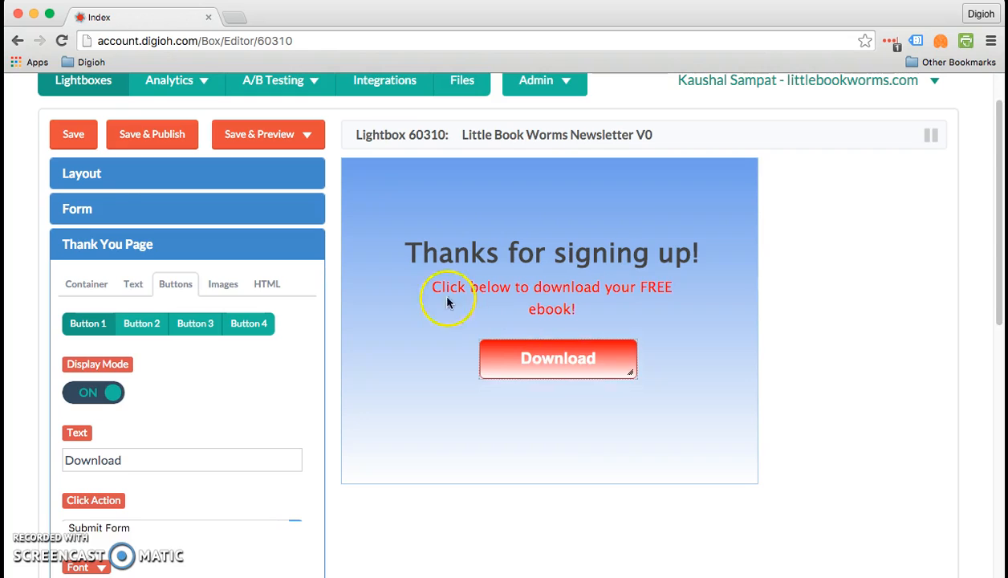
Step: Reduce the lightbox container's height to about 321 in the layout dimensions
left_click(126, 172)
left_click_drag(114, 303, 98, 306)
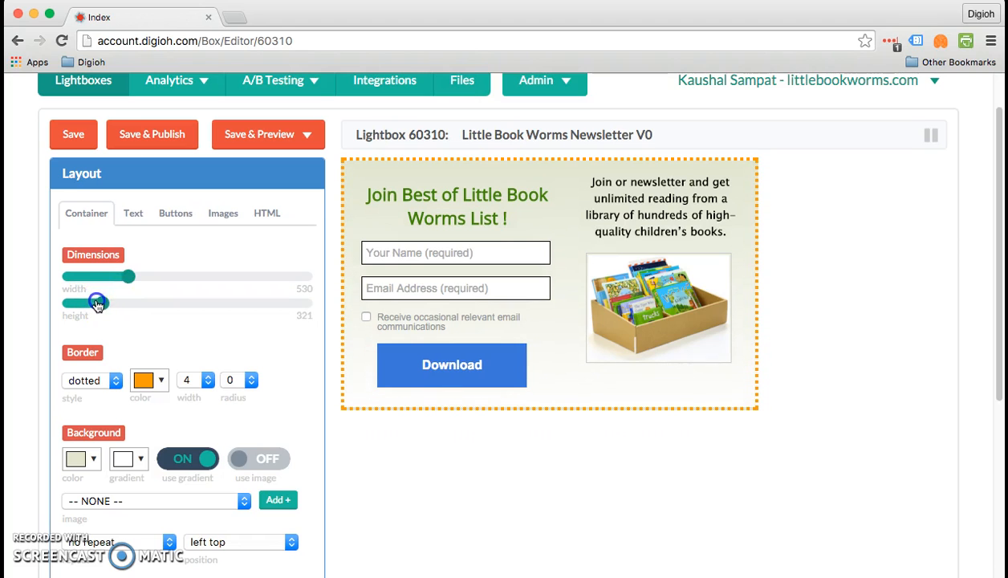
scroll(93, 329, "down", 5)
Step: Set the Thank You page's Download button to the Download File action with whatsmyIP.png as the file to download
left_click(98, 407)
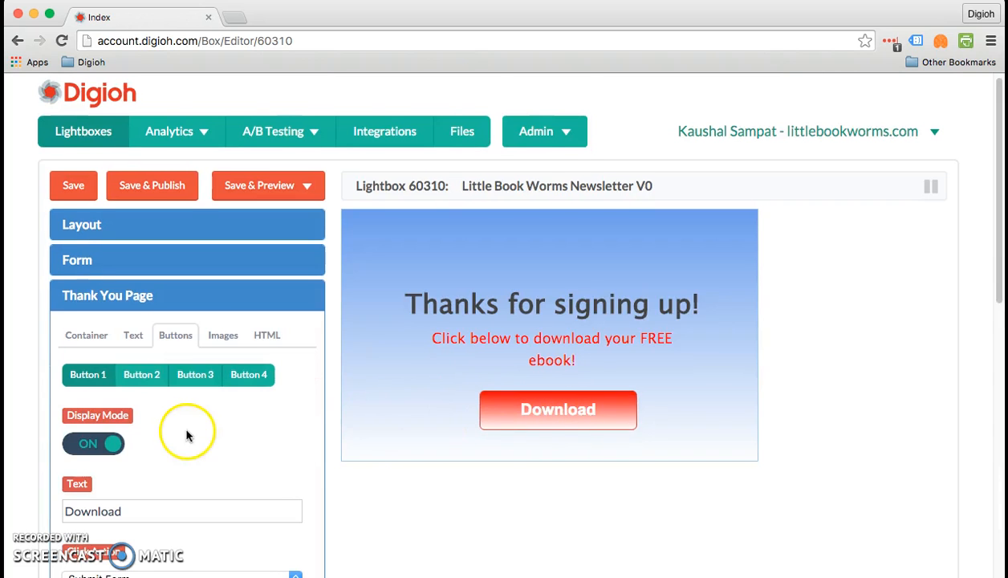
scroll(187, 434, "down", 4)
left_click(181, 430)
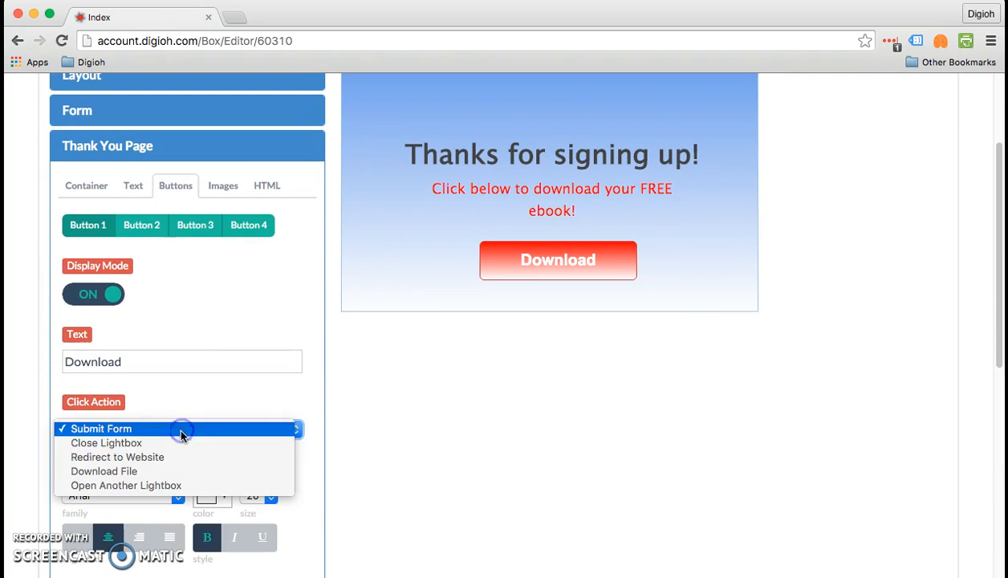
left_click(178, 470)
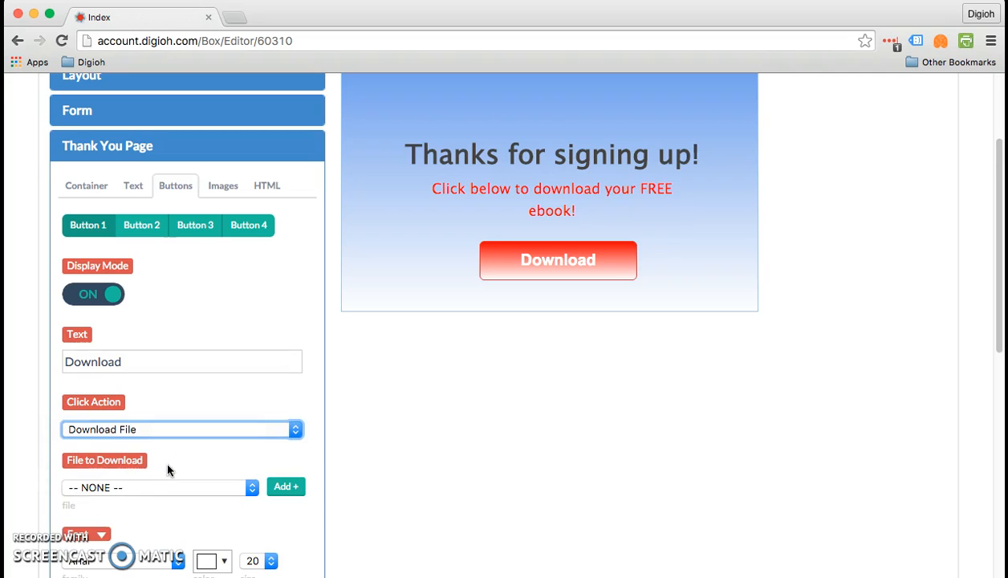
left_click(178, 489)
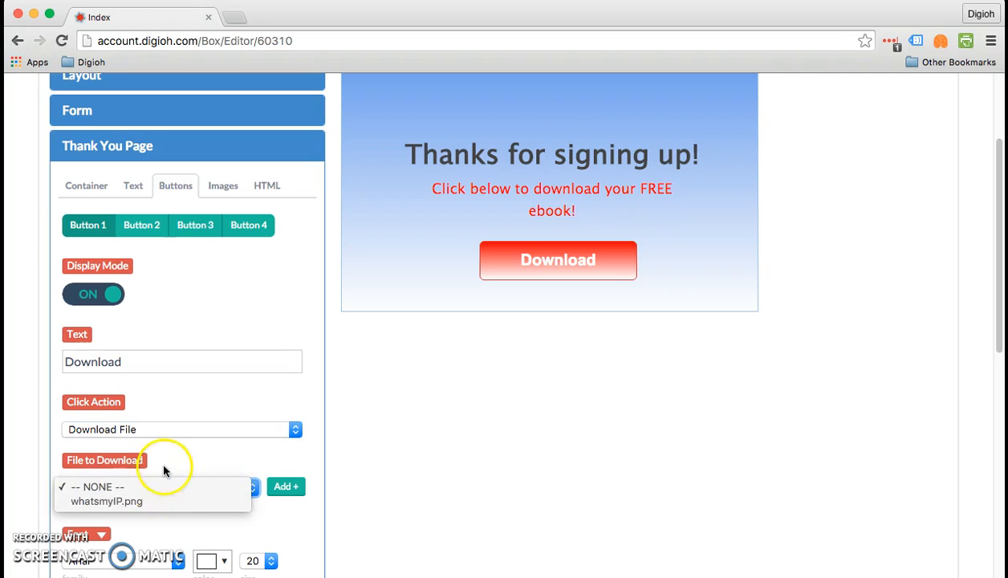
left_click(160, 467)
left_click(285, 487)
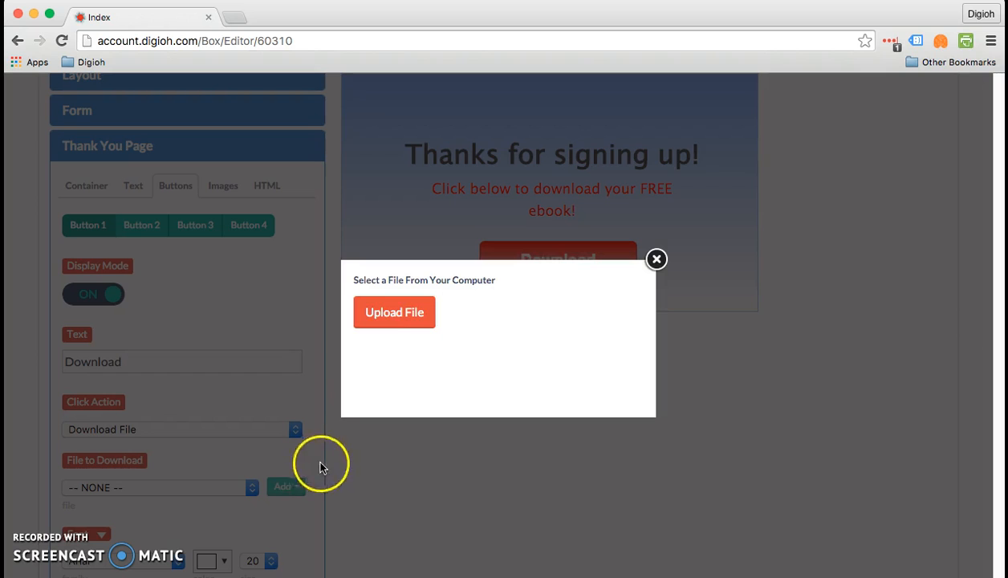
left_click(656, 259)
Step: Look through the Download button's font, border and background settings and the Thank You page's image and HTML block options
scroll(453, 411, "down", 3)
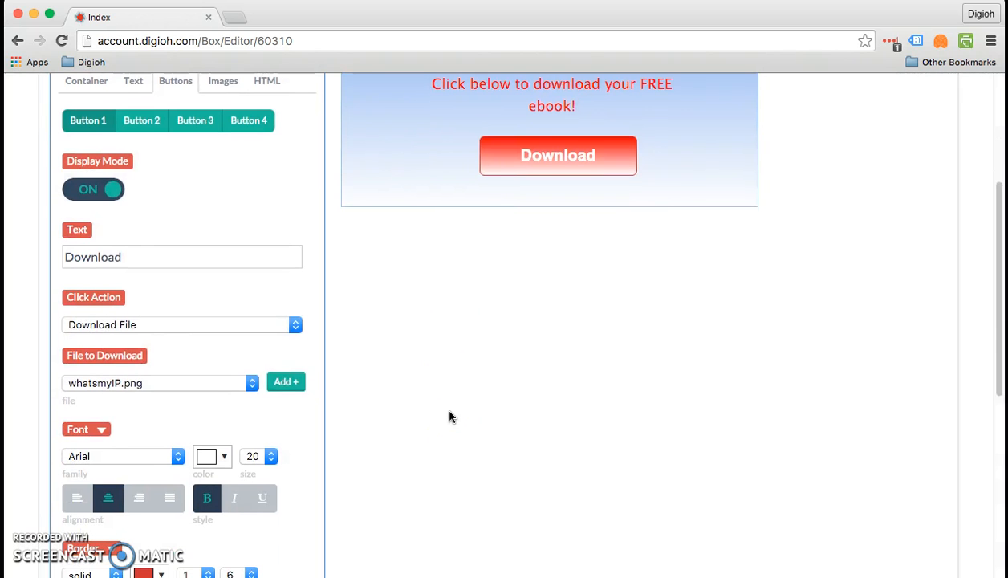
scroll(450, 416, "down", 4)
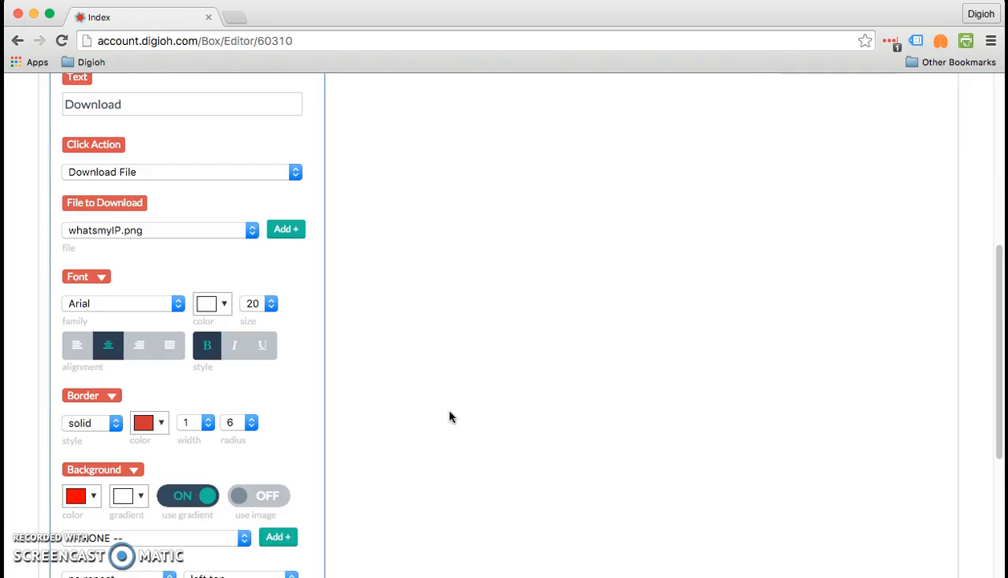
scroll(449, 416, "up", 10)
left_click(225, 340)
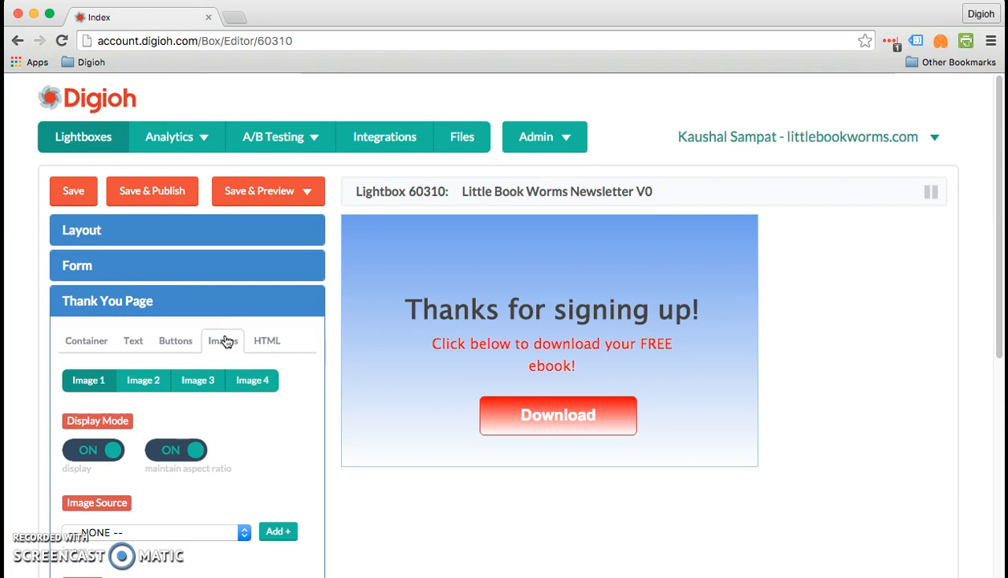
left_click(266, 342)
scroll(266, 346, "down", 5)
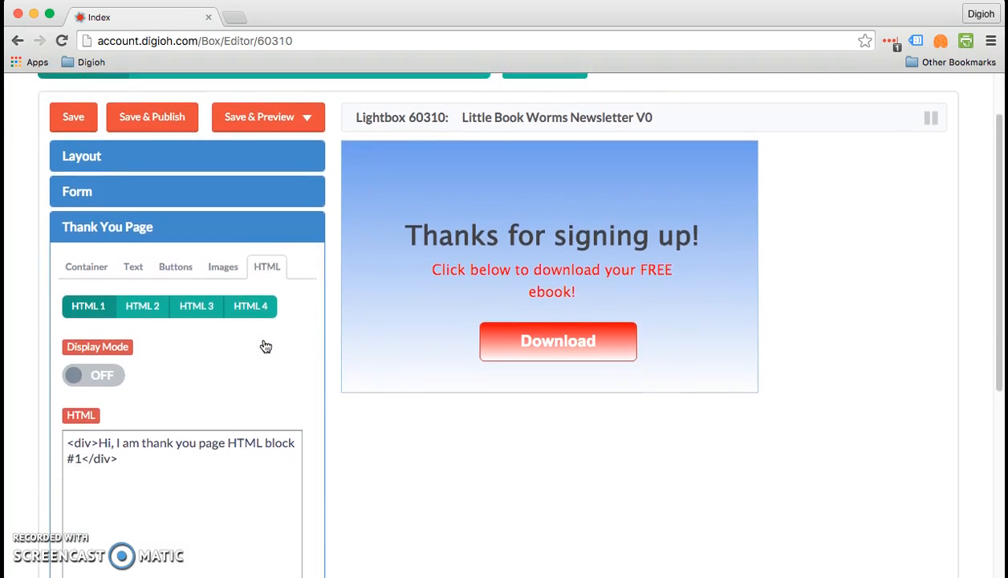
scroll(266, 346, "up", 5)
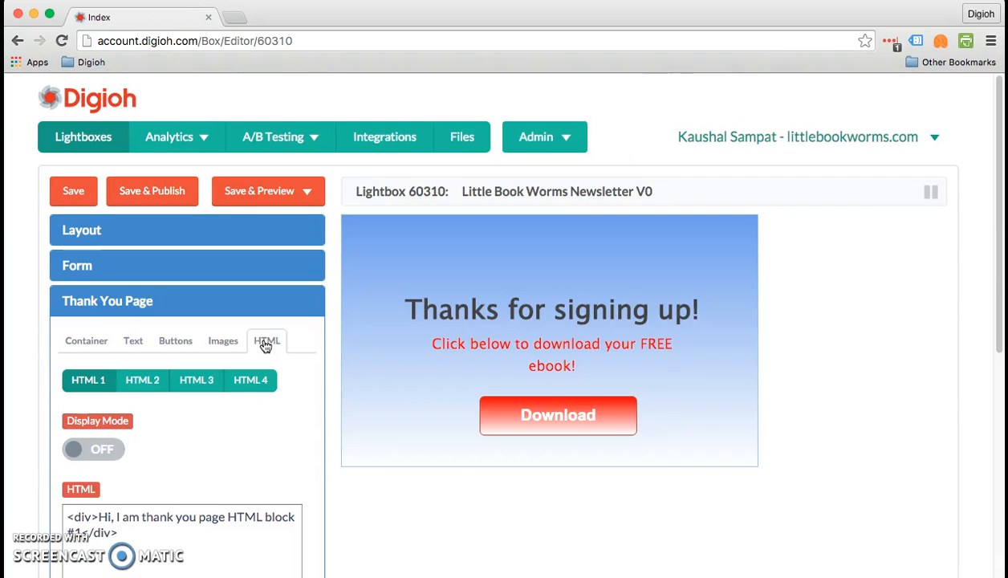